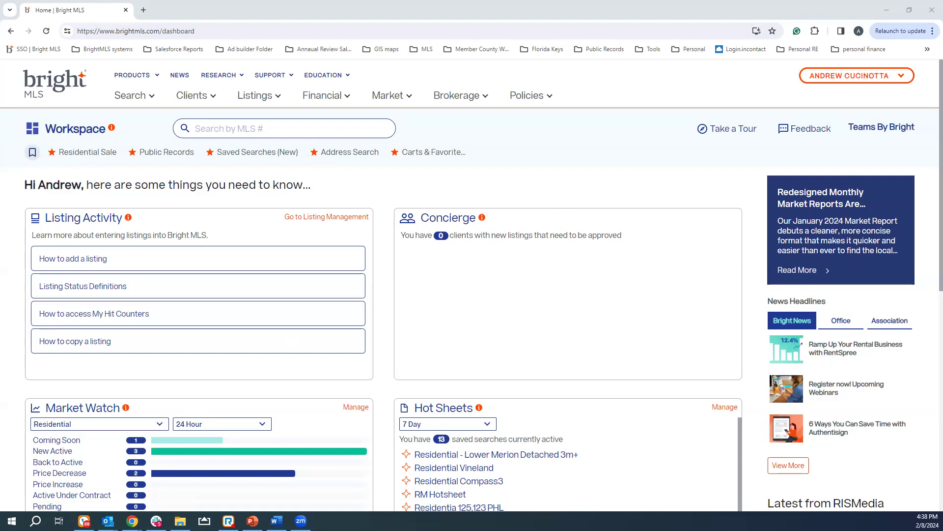
- Open Create Custom Reports from the market prospecting tools
click(403, 99)
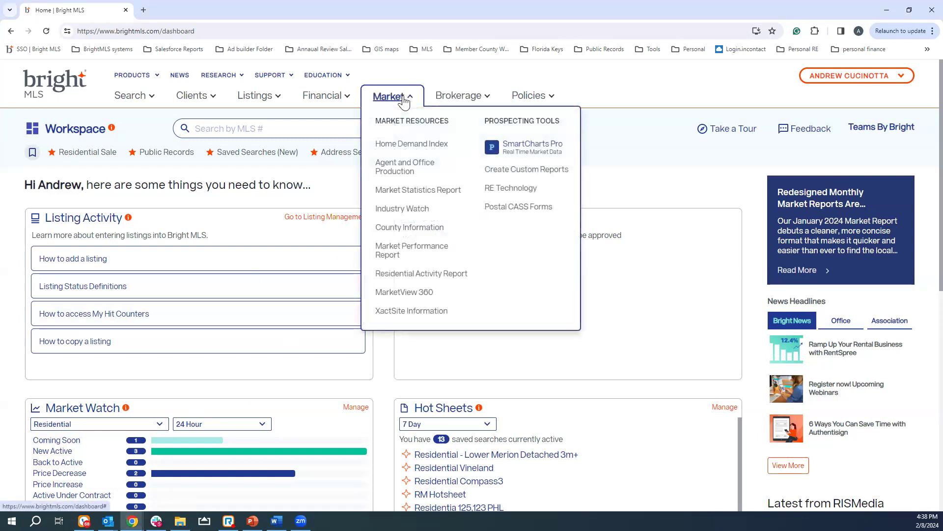
click(539, 179)
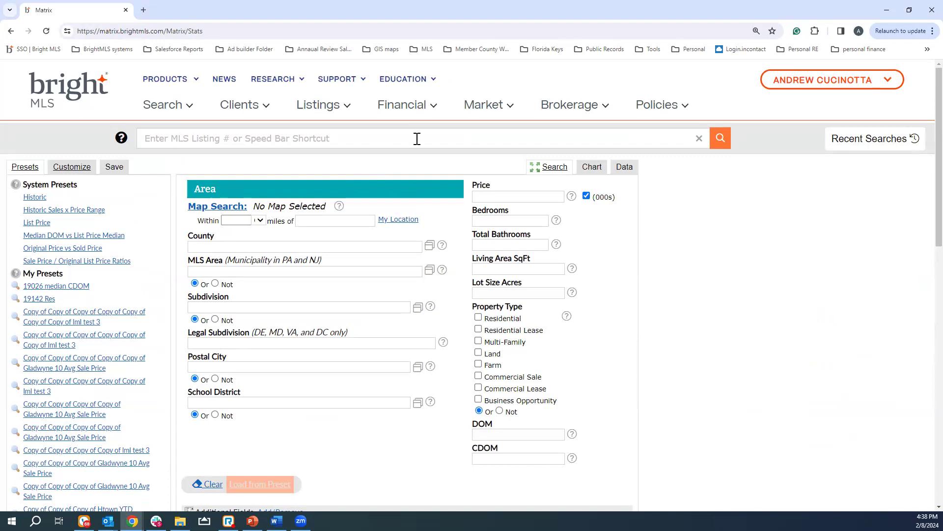
click(491, 105)
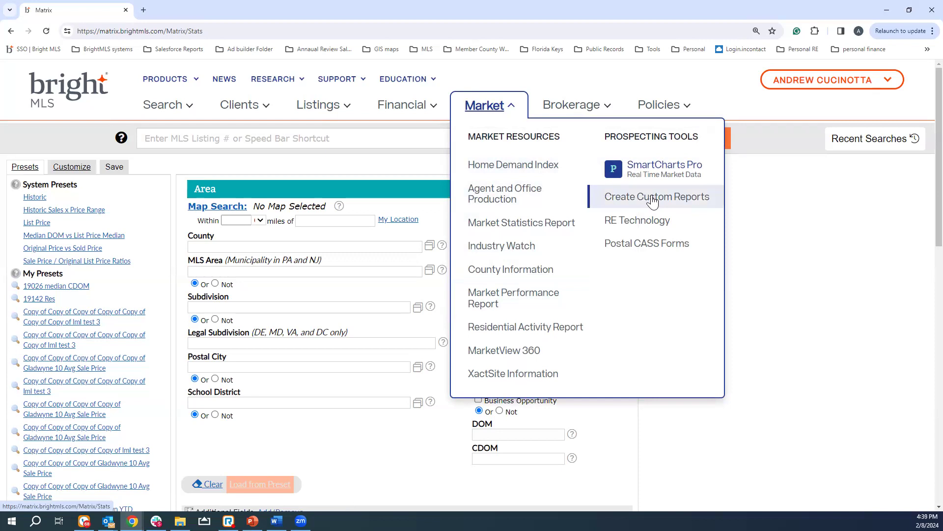
click(773, 207)
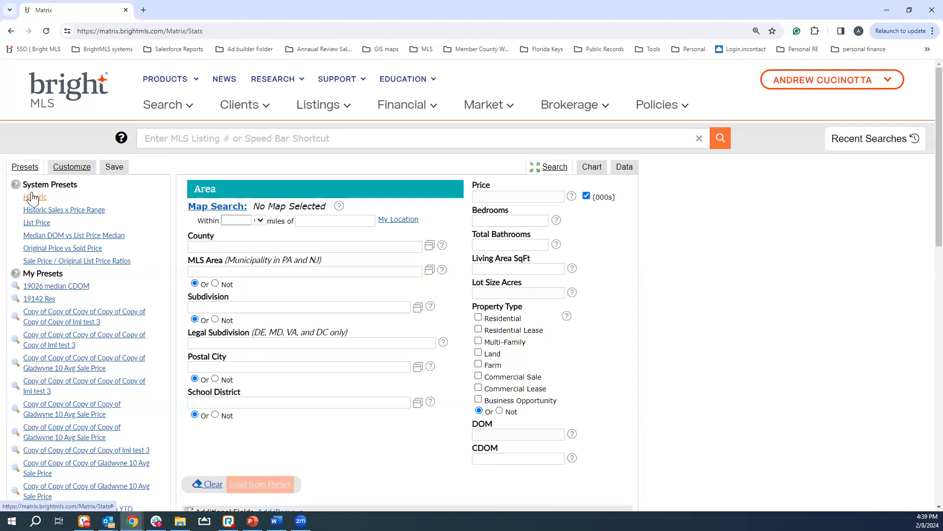
drag(31, 273, 118, 268)
click(164, 198)
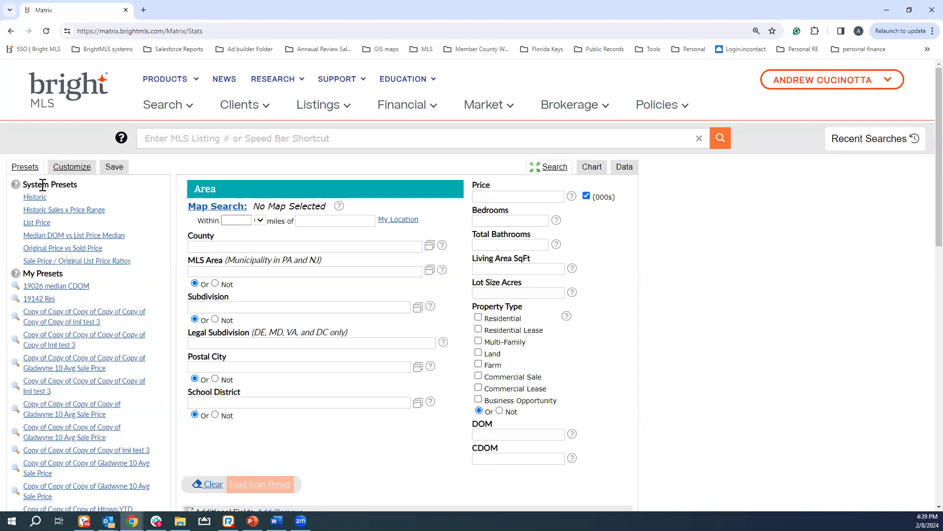
drag(27, 185, 102, 248)
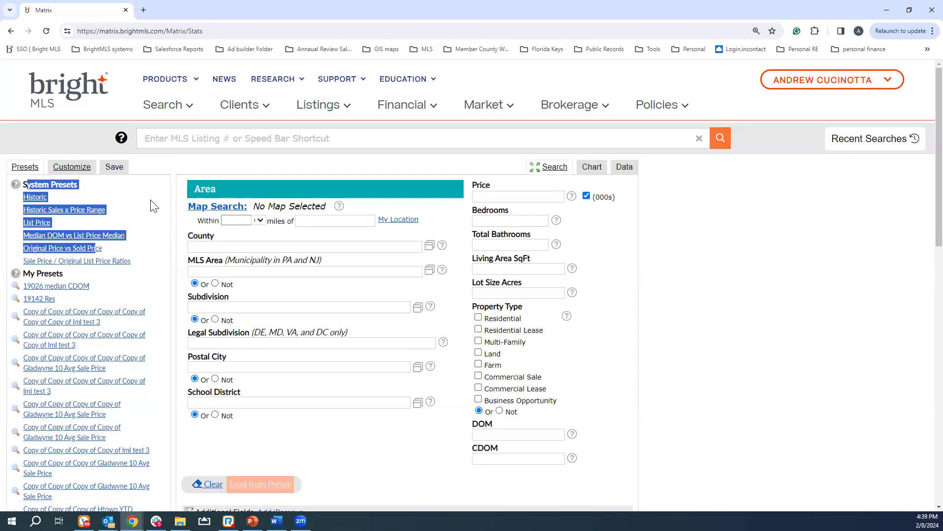
click(154, 206)
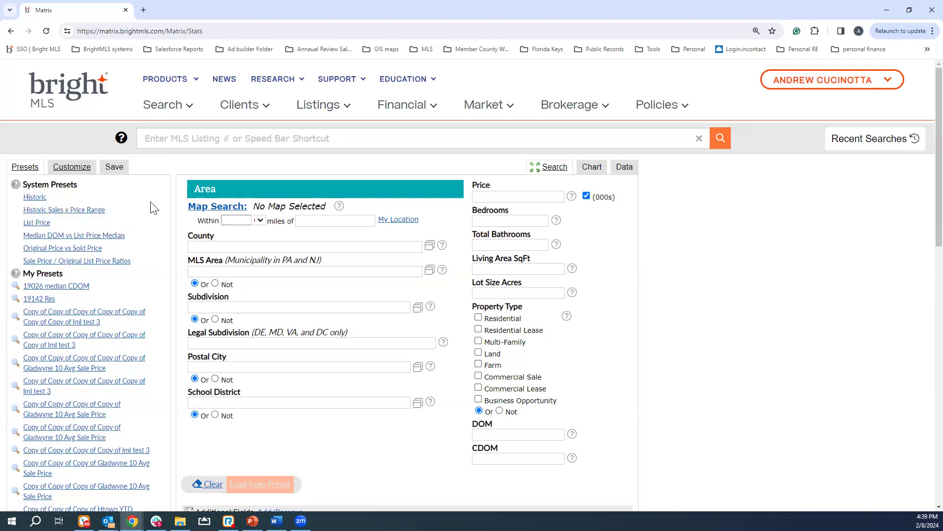
- Start customizing a report and set its time frame to Past 5 Years
click(67, 170)
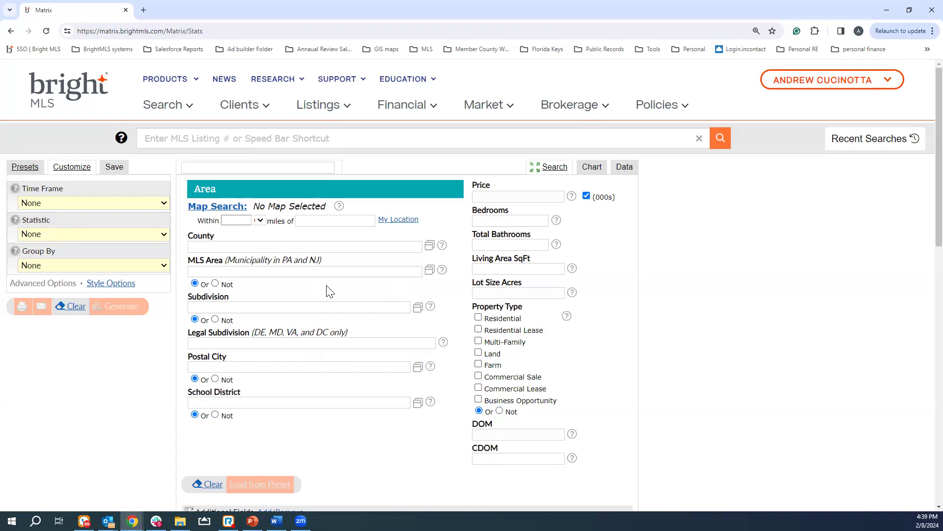
click(71, 198)
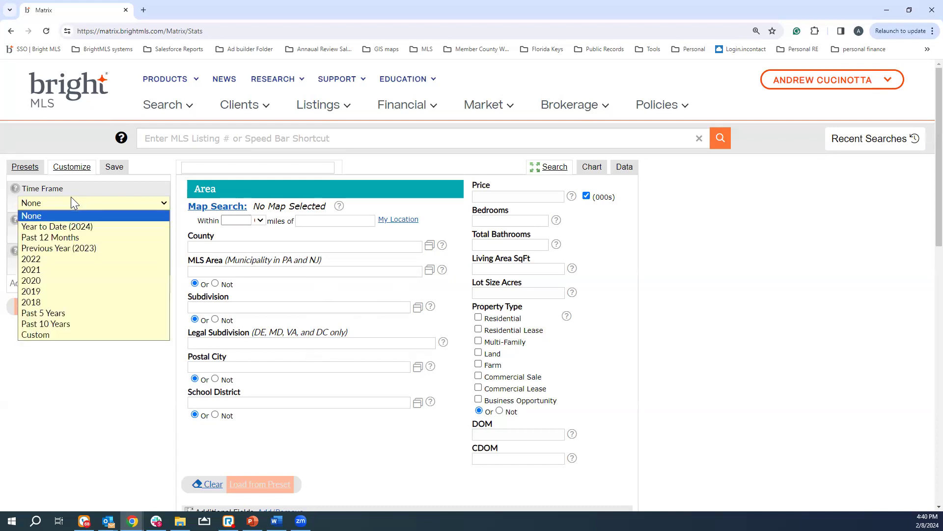
click(58, 311)
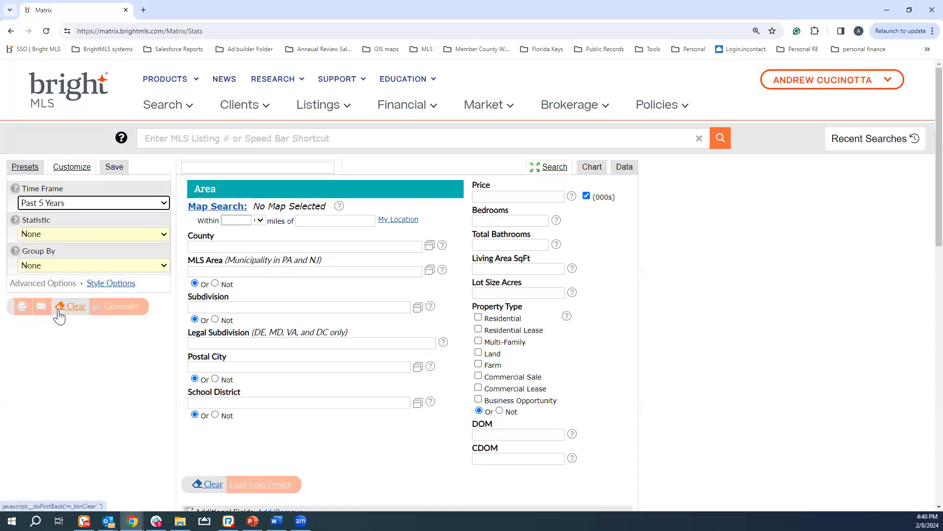
- Set the report statistic to Sale Price, Average and group the results by Primary Year
click(89, 235)
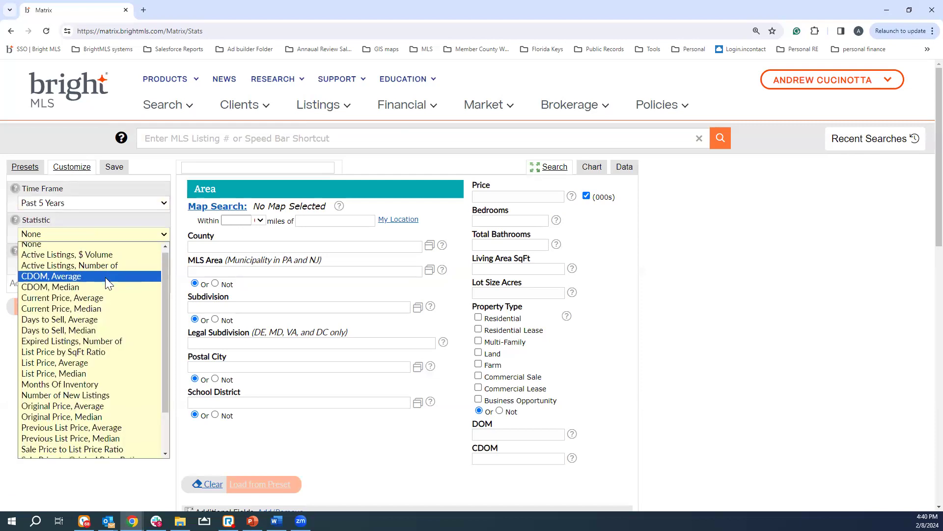
scroll(106, 277, down, 2)
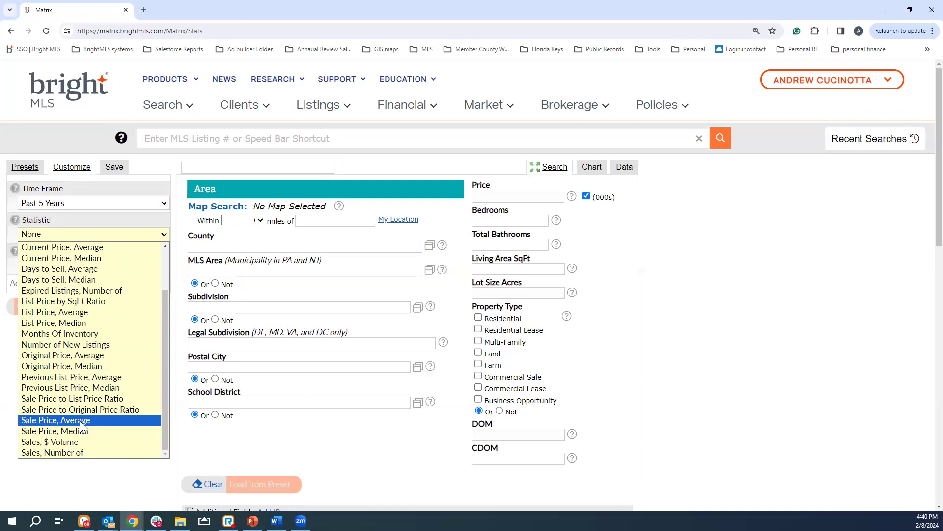
scroll(76, 332, up, 2)
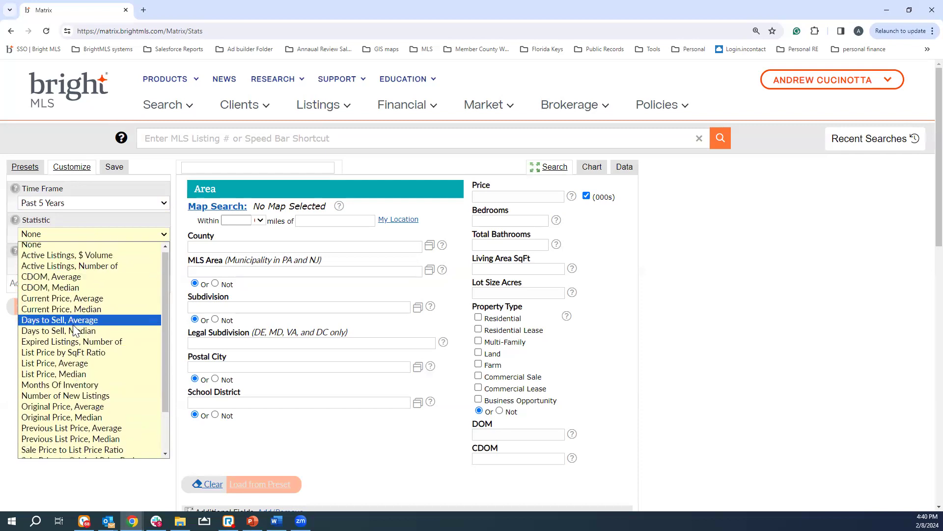
scroll(75, 331, down, 2)
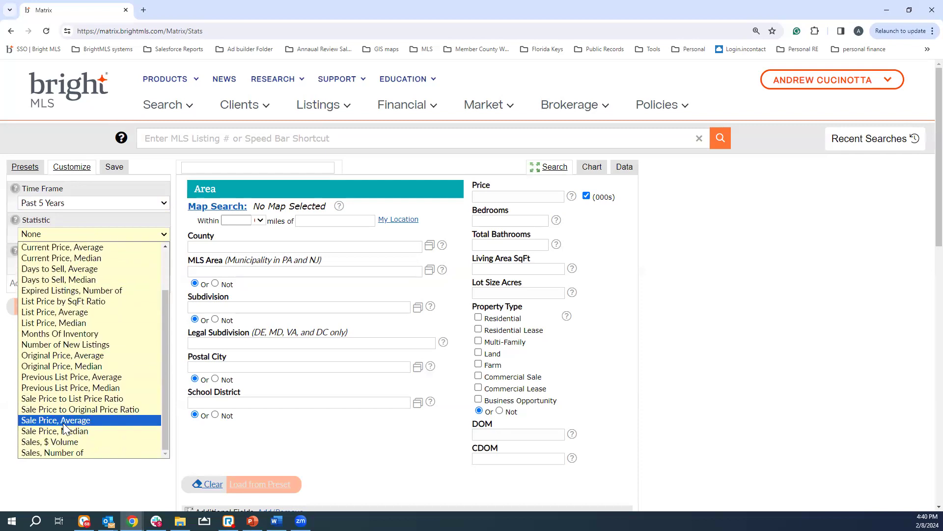
click(63, 422)
click(76, 268)
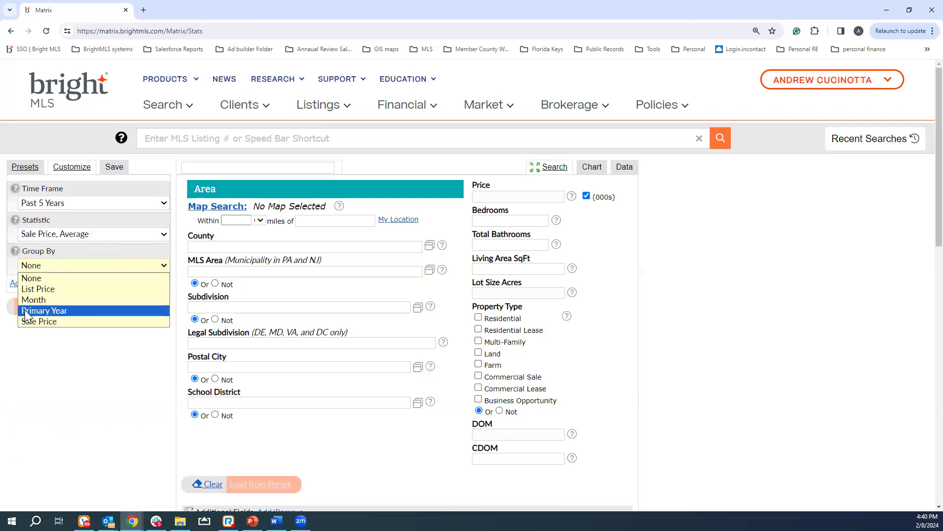
click(49, 310)
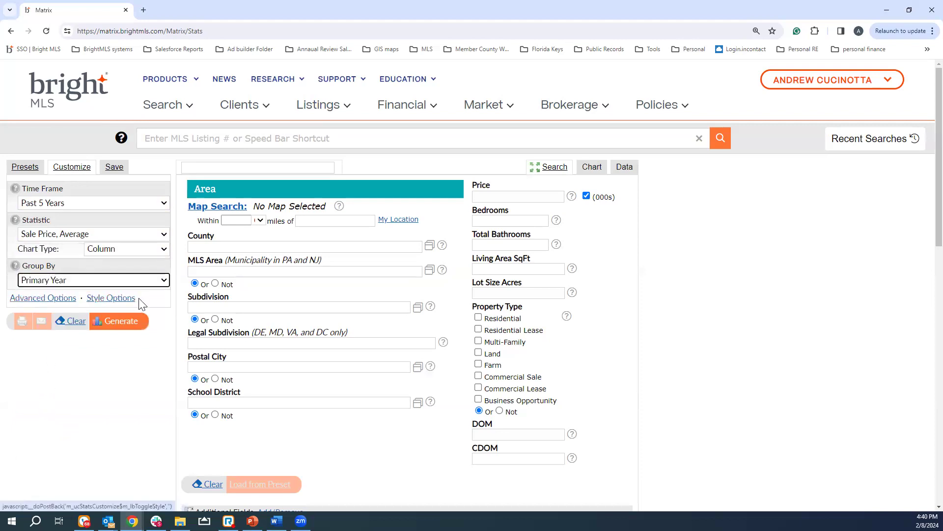
- Show the chart style options and enable Display Values
click(112, 299)
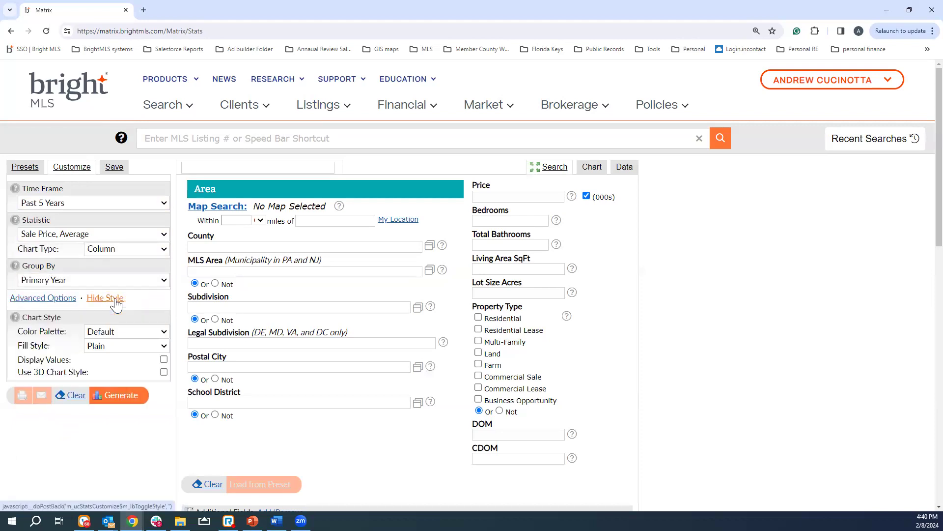
click(164, 361)
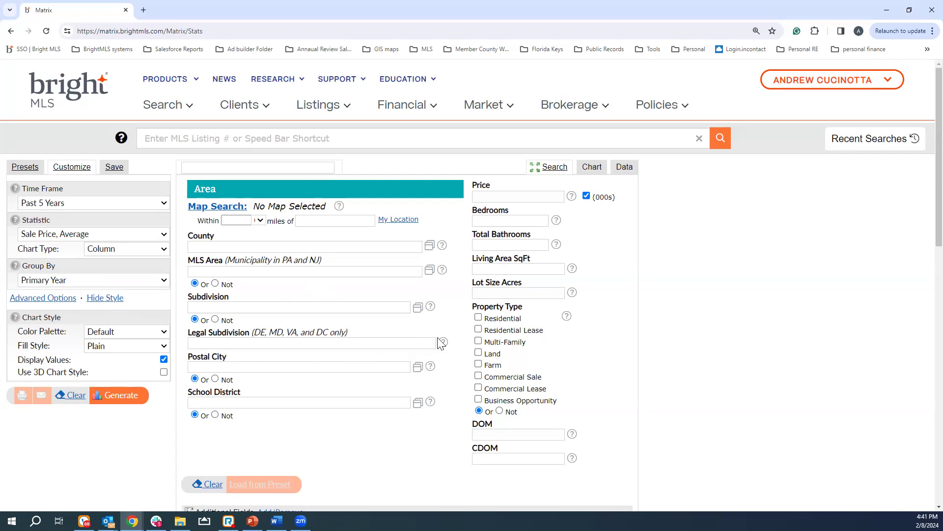
- View the map search and its region drawing options, and cancel it without marking an area
click(229, 210)
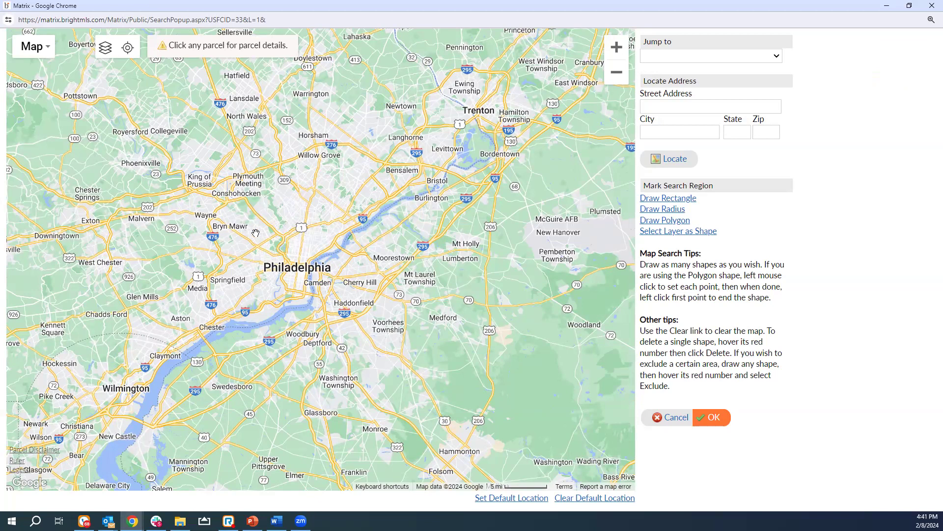
click(672, 417)
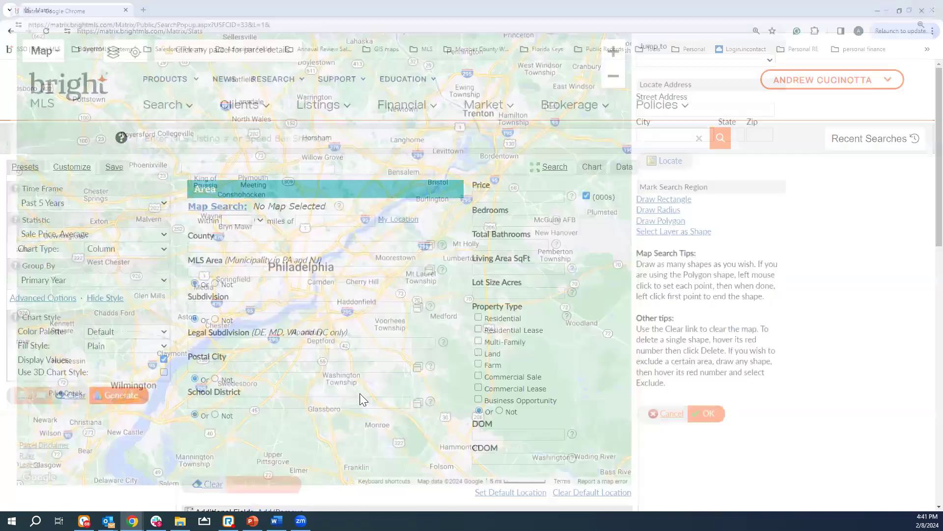
- Limit the report to zip code 19026 in the additional search fields
scroll(357, 436, down, 2)
scroll(354, 436, down, 3)
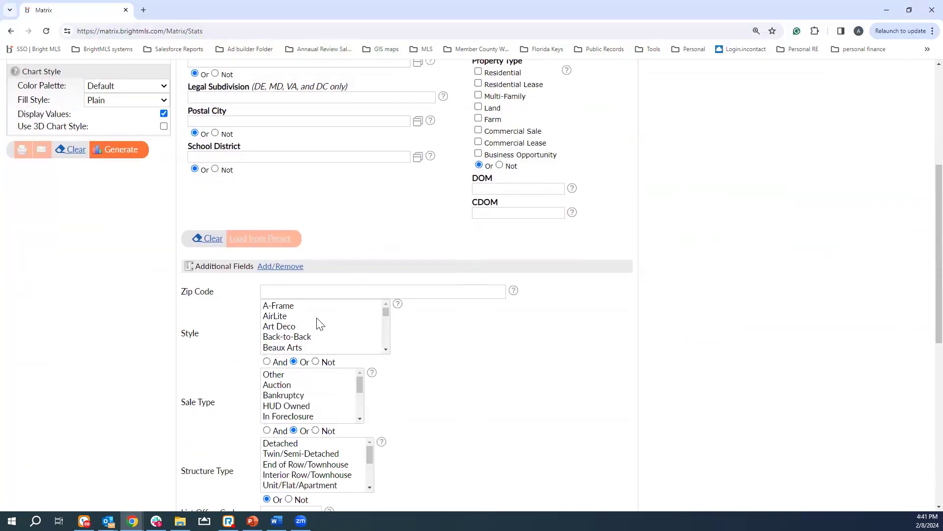
click(289, 290)
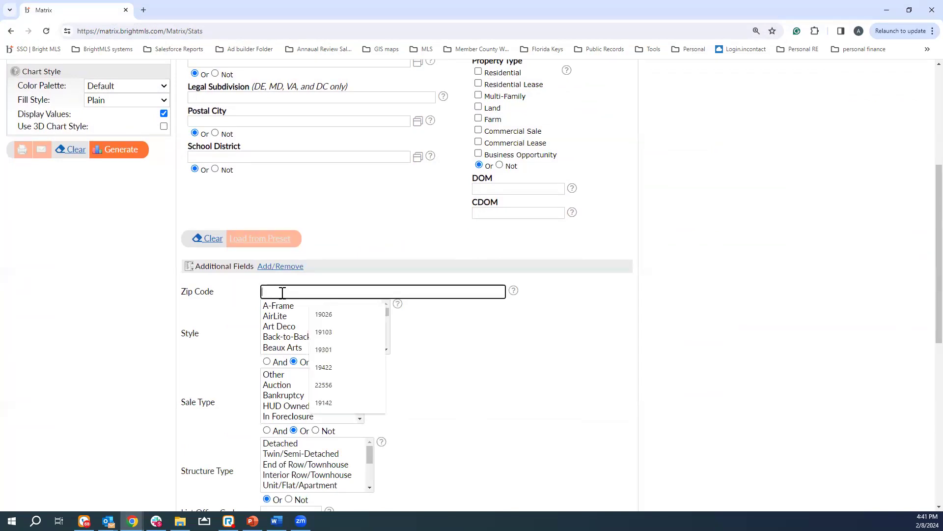
text(19026)
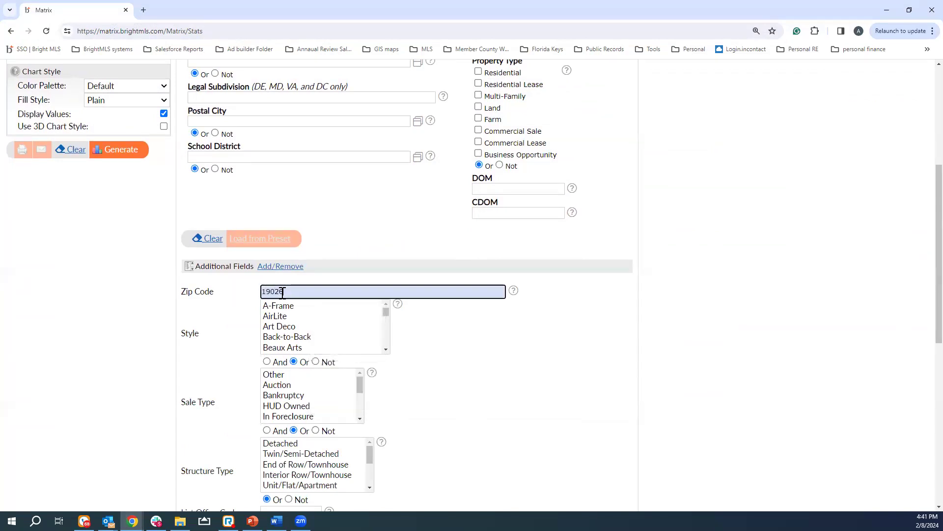
click(402, 250)
- Restrict the Structure Type criterion to Detached
scroll(305, 388, down, 3)
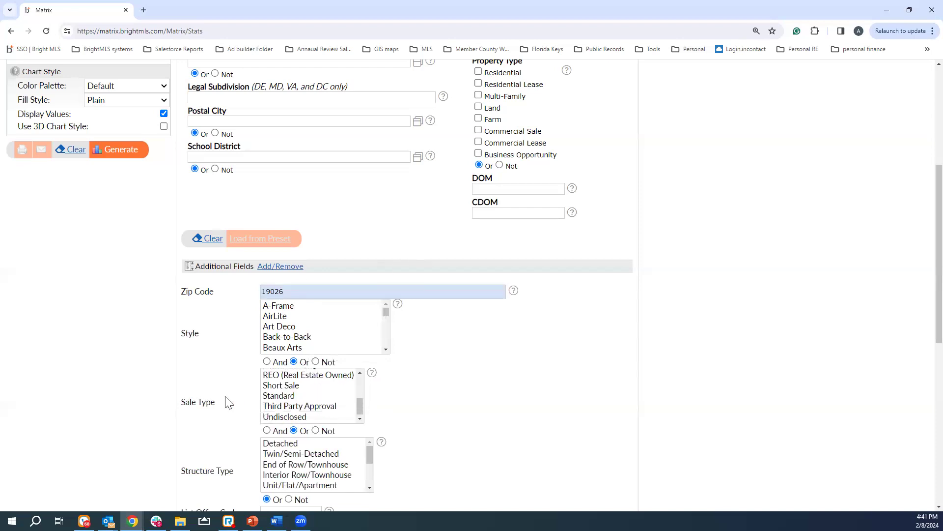
scroll(223, 408, down, 1)
scroll(219, 412, down, 1)
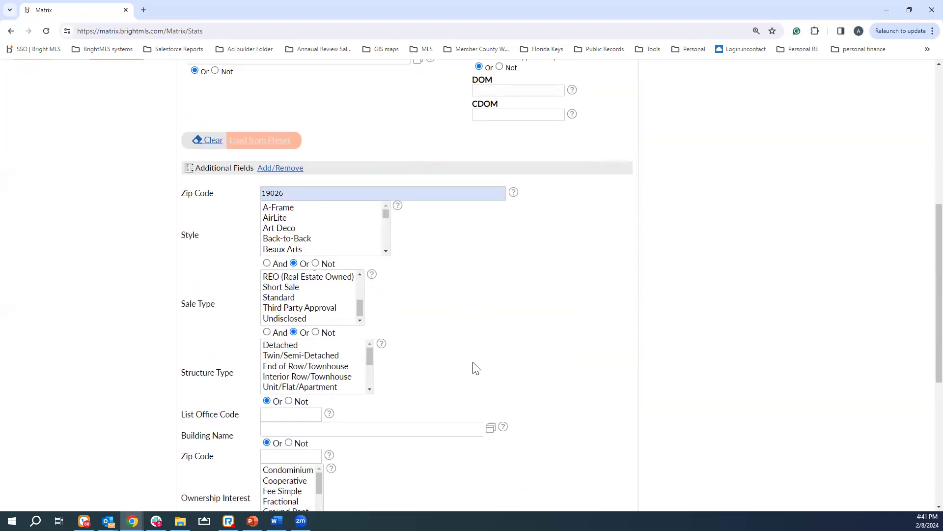
click(289, 348)
- Restrict the Property Type criterion to Residential
scroll(432, 407, up, 6)
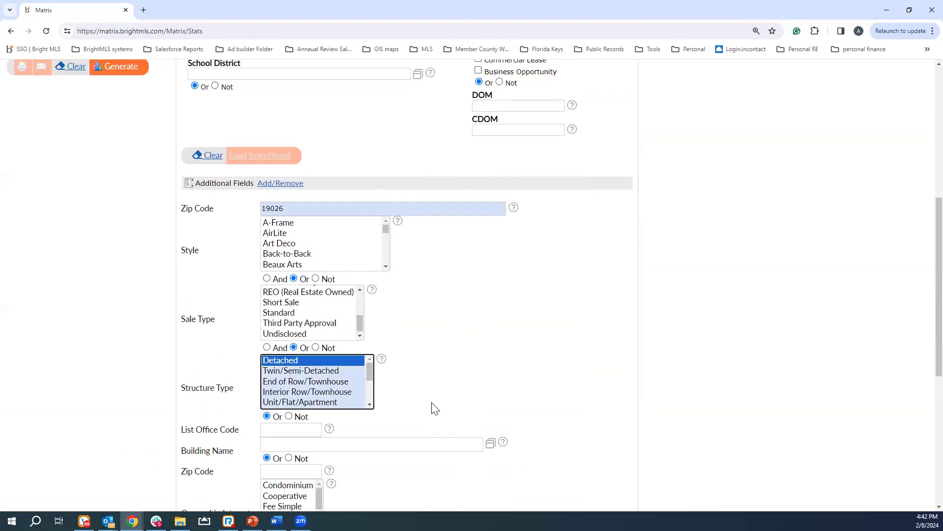
scroll(435, 408, down, 3)
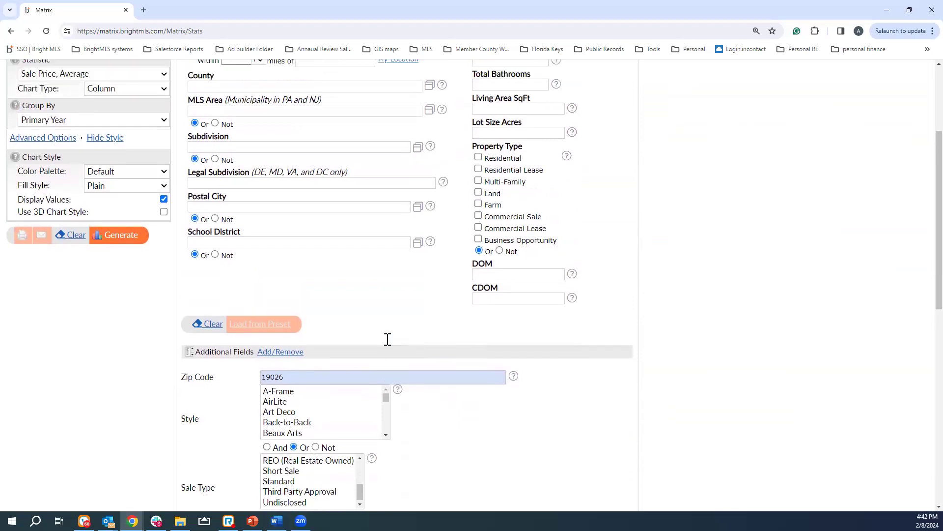
scroll(388, 341, up, 2)
click(479, 221)
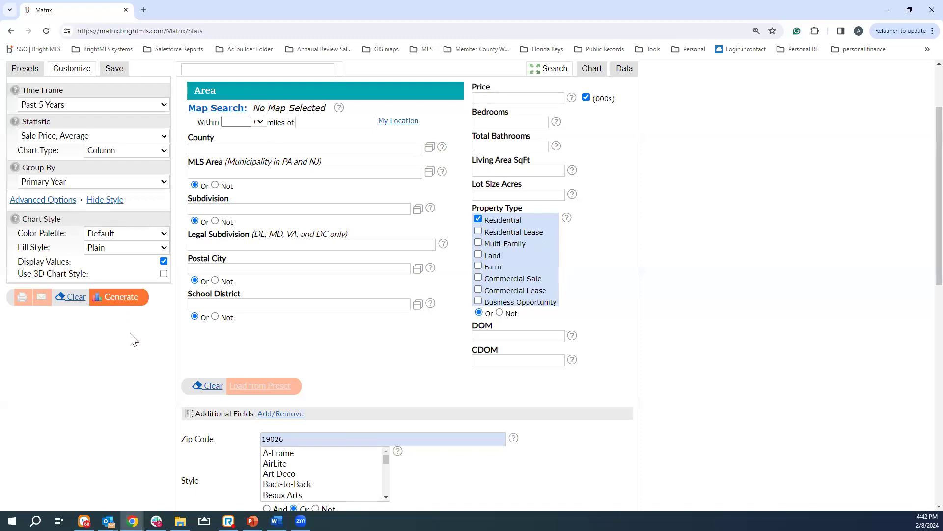
- Check the report settings and search criteria, and generate the average sale price chart
scroll(132, 349, up, 2)
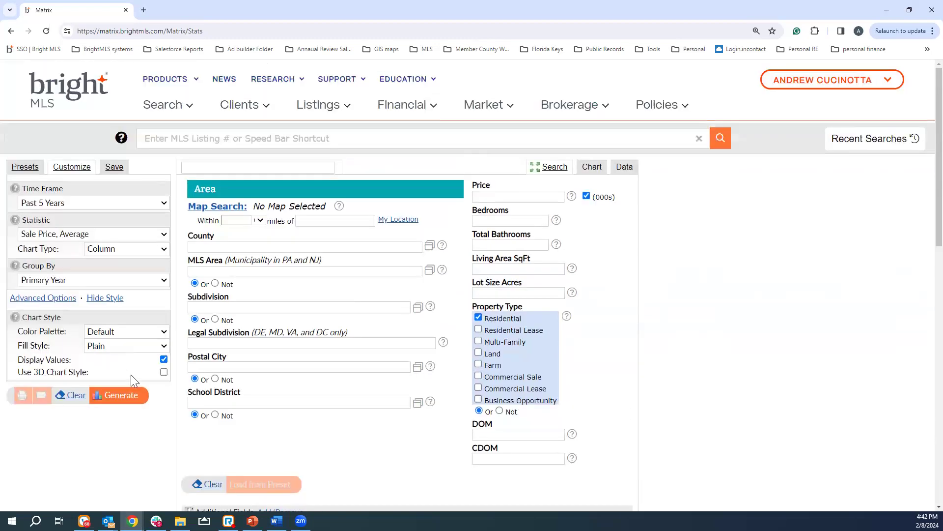
scroll(137, 467, down, 4)
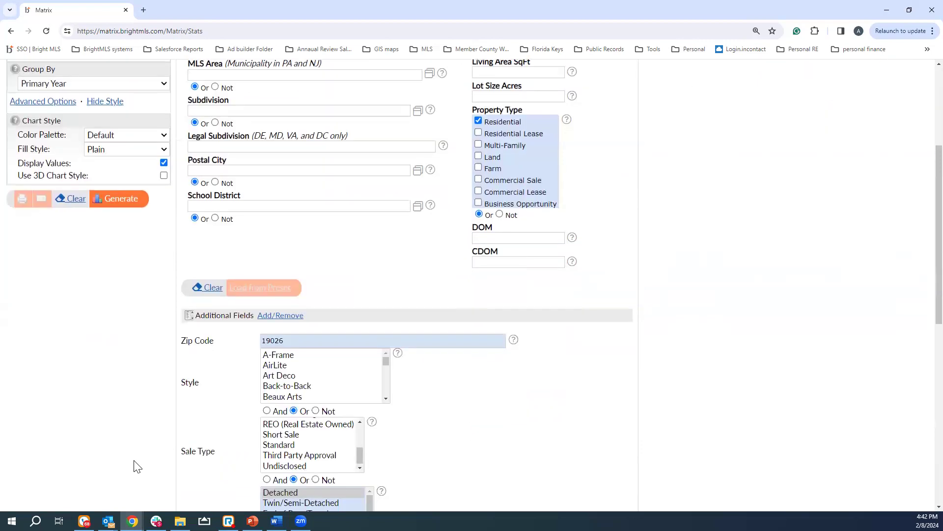
scroll(137, 466, up, 4)
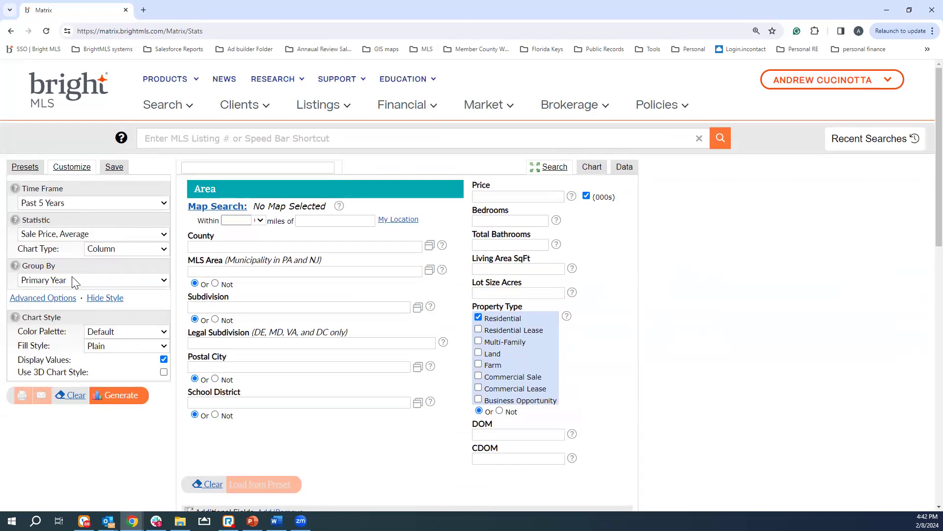
scroll(499, 324, down, 4)
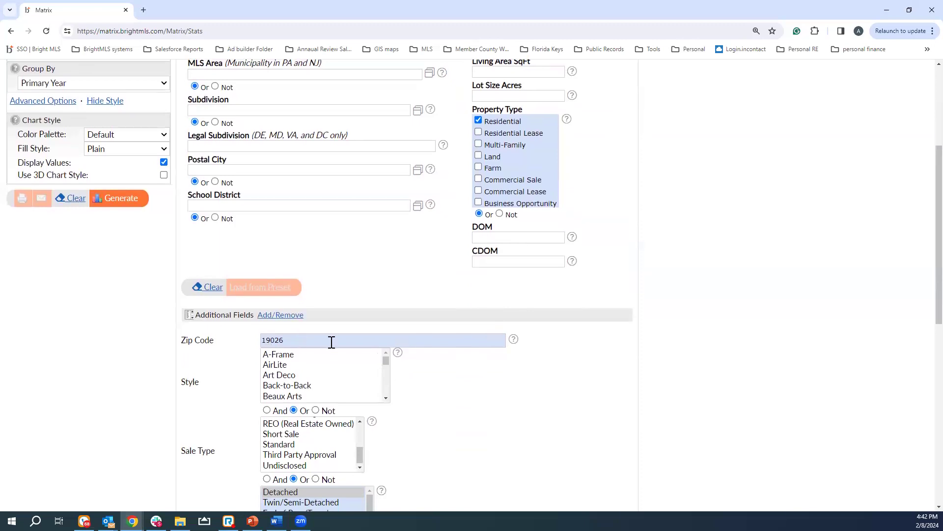
scroll(330, 341, down, 2)
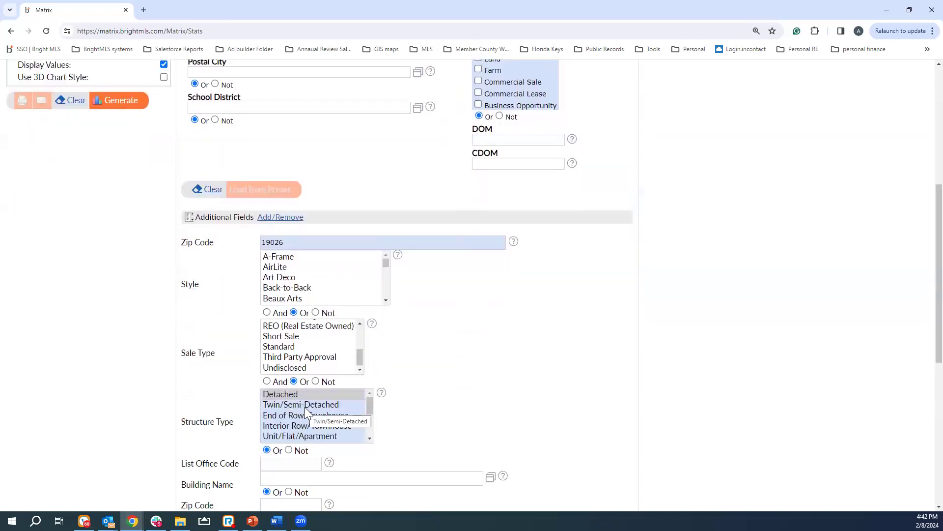
scroll(130, 252, up, 3)
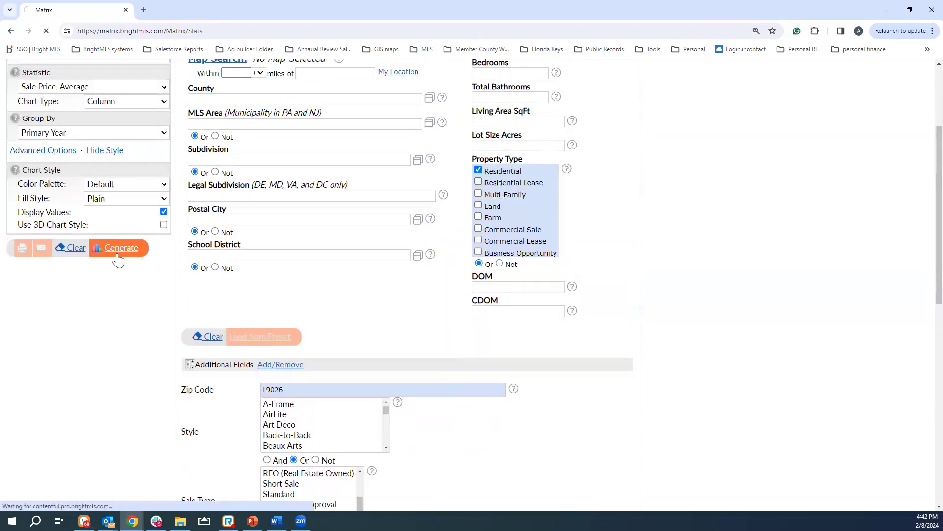
click(118, 256)
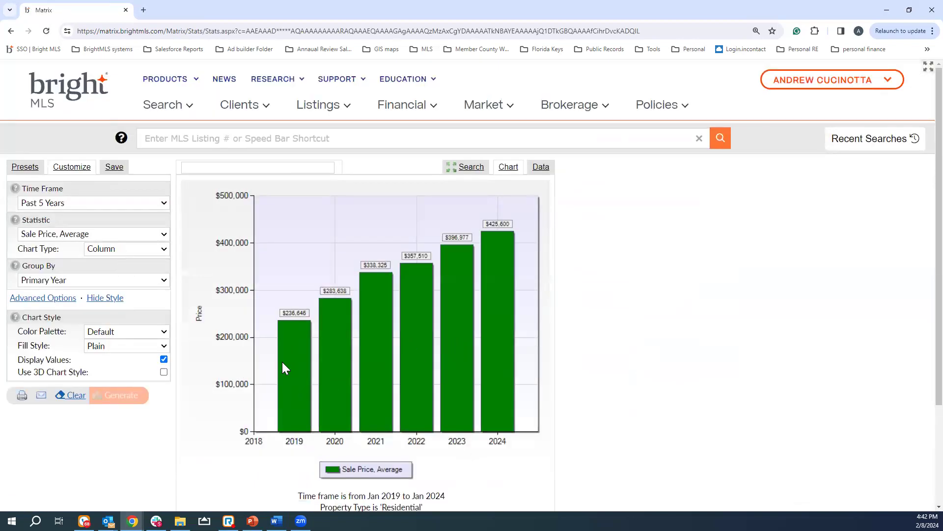
- Examine the yearly average sale prices on the chart and the criteria listed beneath it
mouse_move(283, 364)
mouse_move(505, 409)
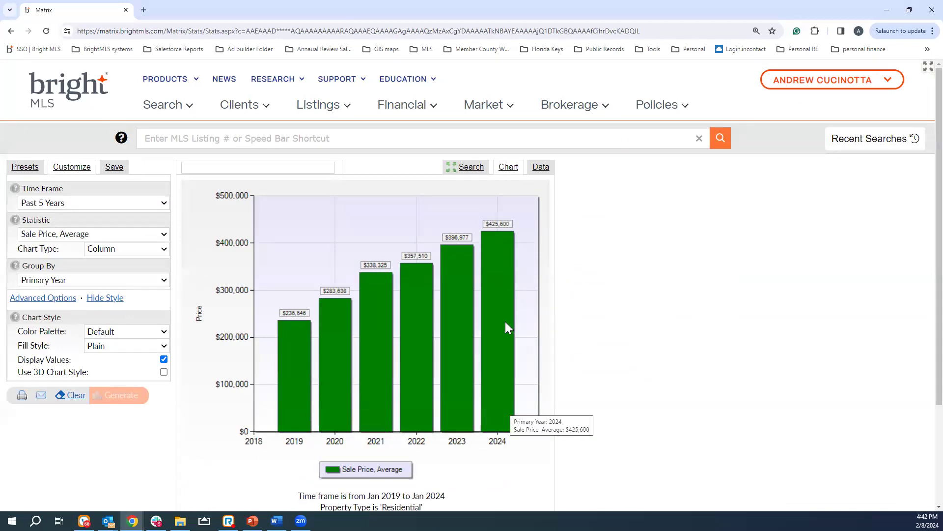
scroll(498, 410, down, 3)
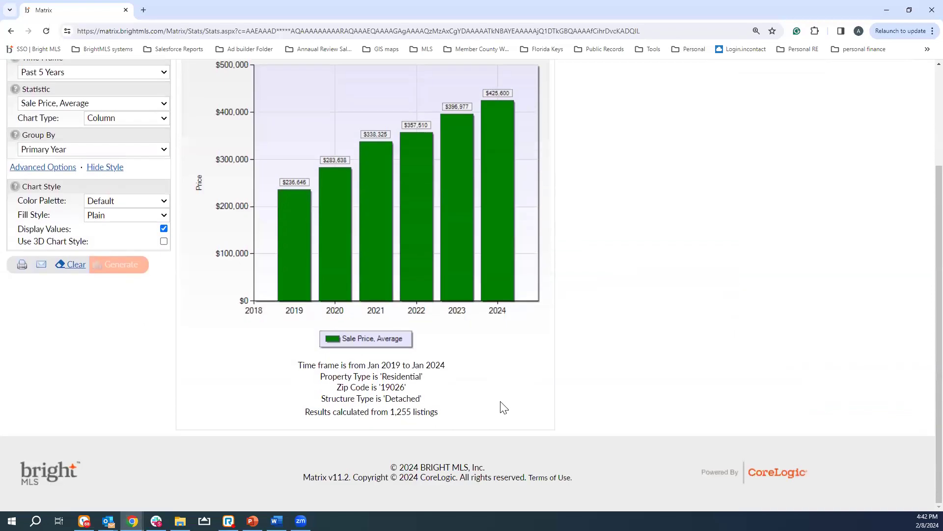
scroll(499, 411, up, 2)
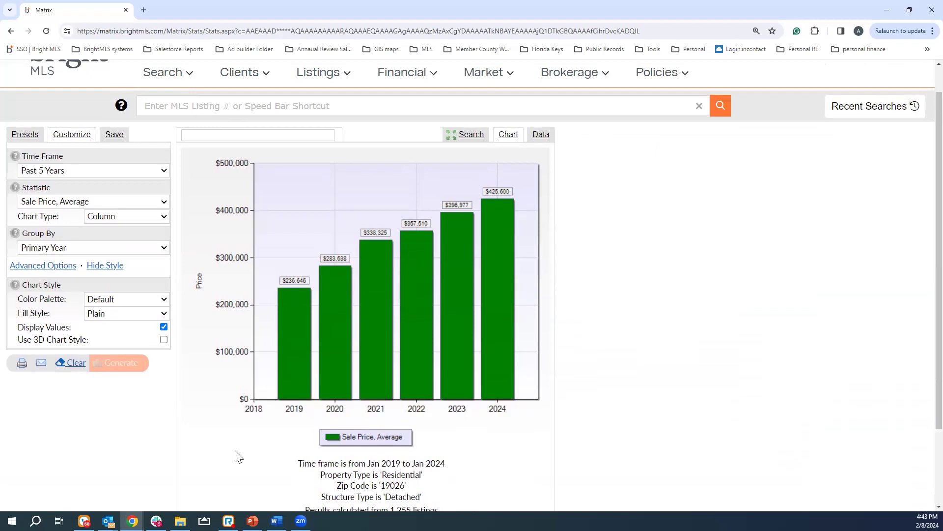
scroll(531, 142, up, 1)
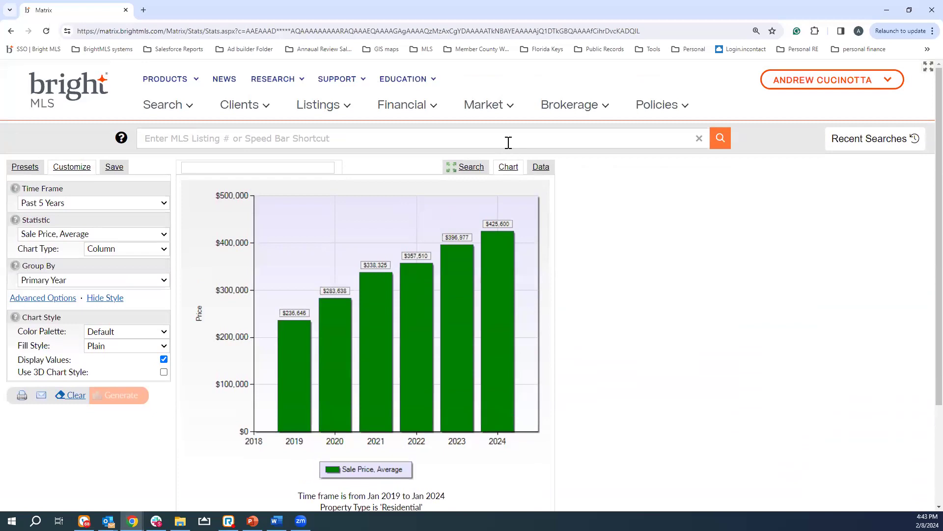
- Bring up the list of market resources and prospecting tools
click(497, 118)
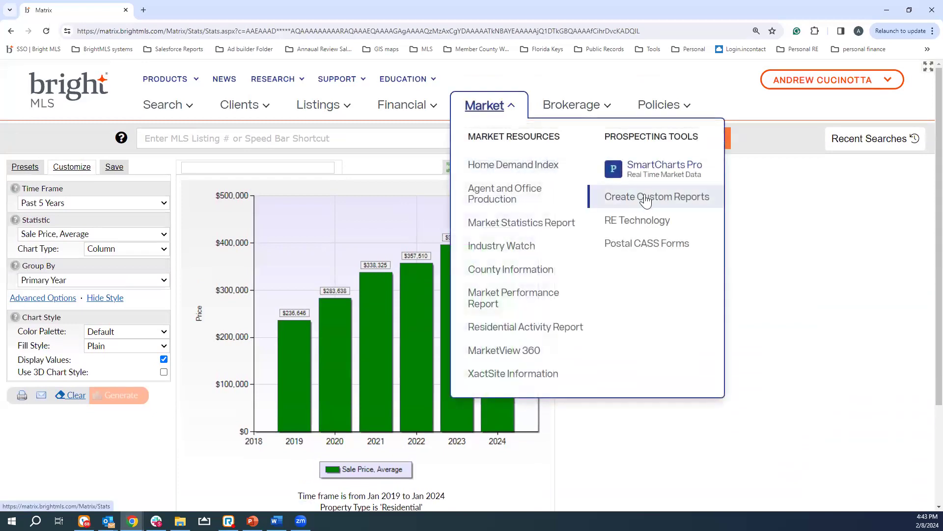